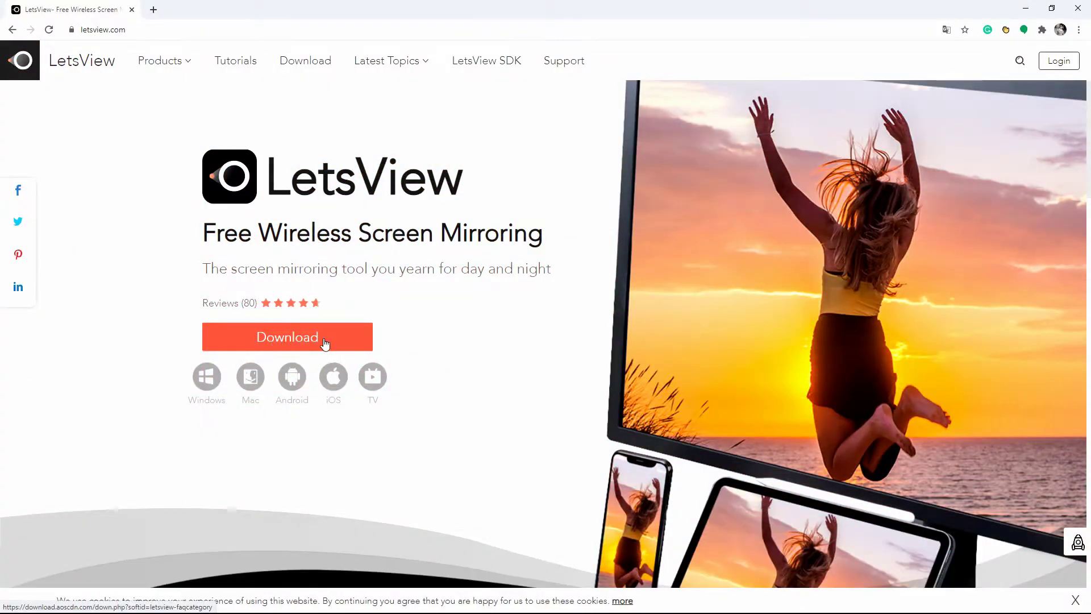
Download the LetsView .exe installer from letsview.com.
click(324, 337)
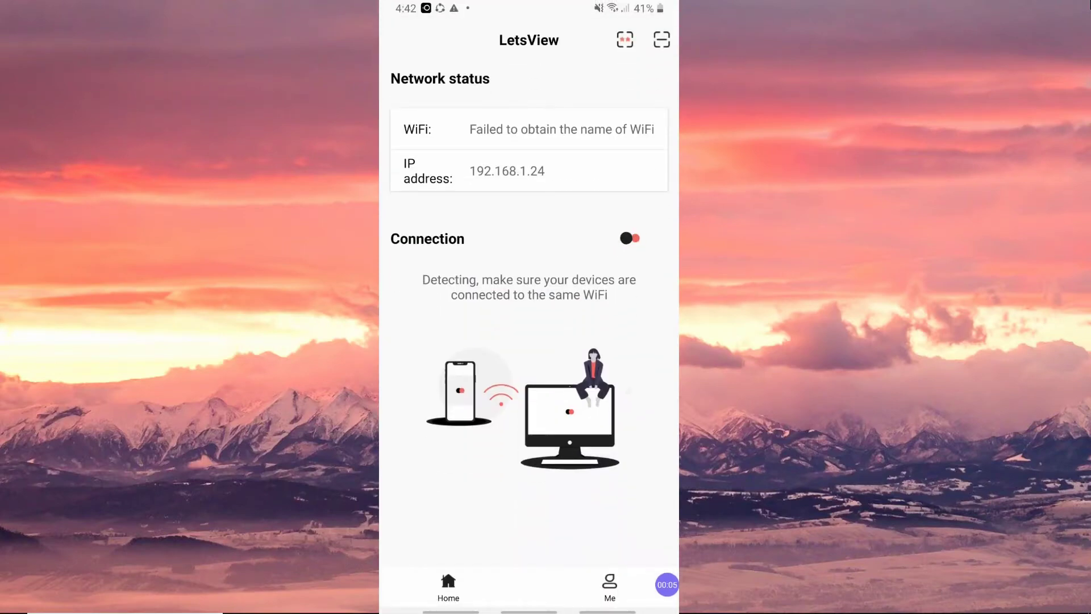
Mirror the phone to ApowerTech-PC14 with Phone Screen Mirroring, allowing LetsView to record audio.
click(517, 290)
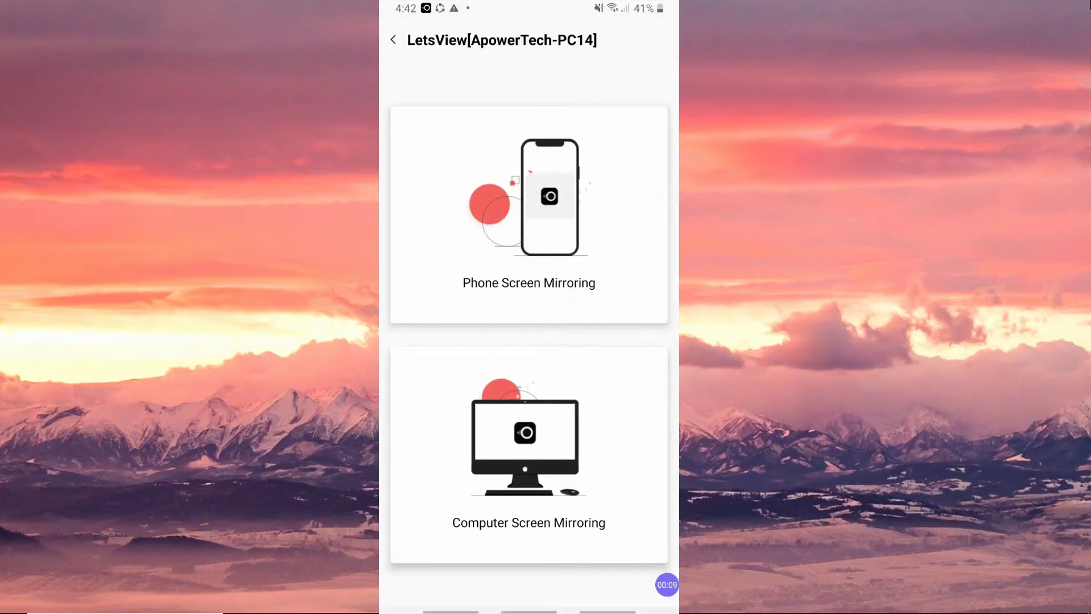
click(529, 256)
click(529, 526)
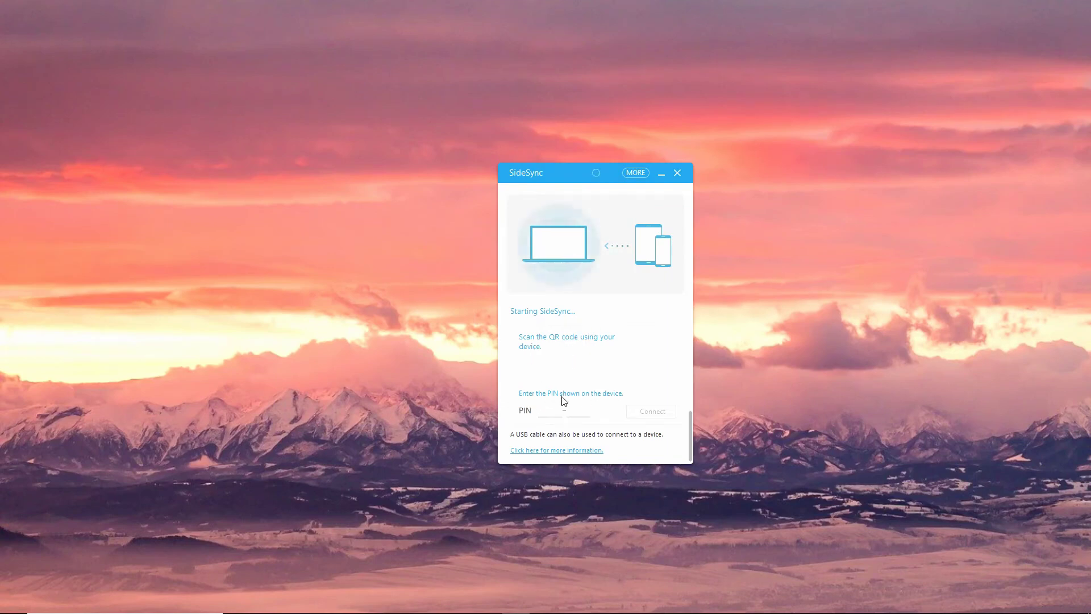
click(555, 419)
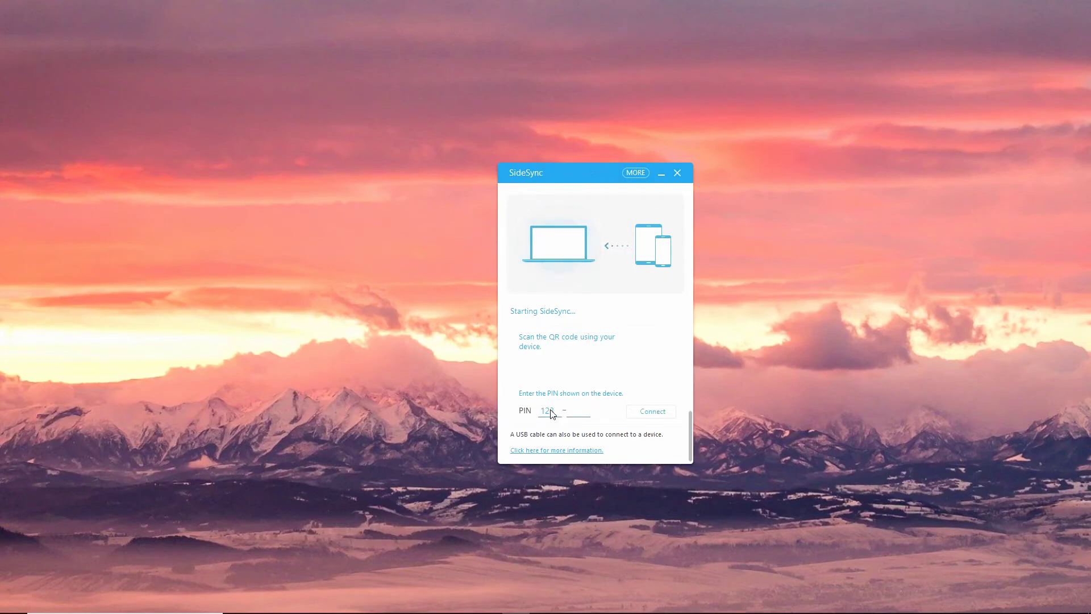
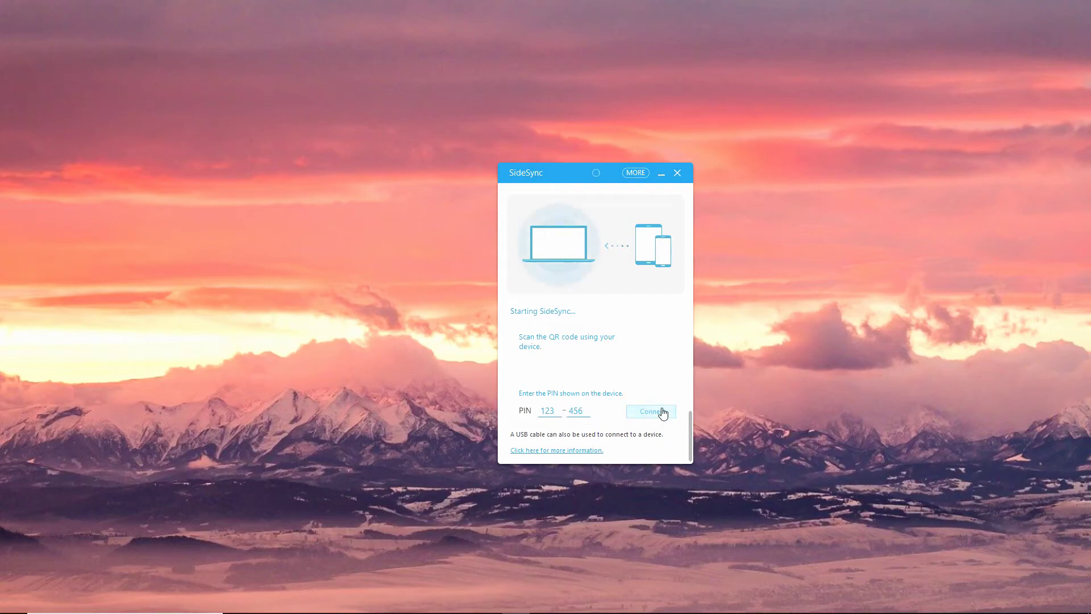
click(653, 411)
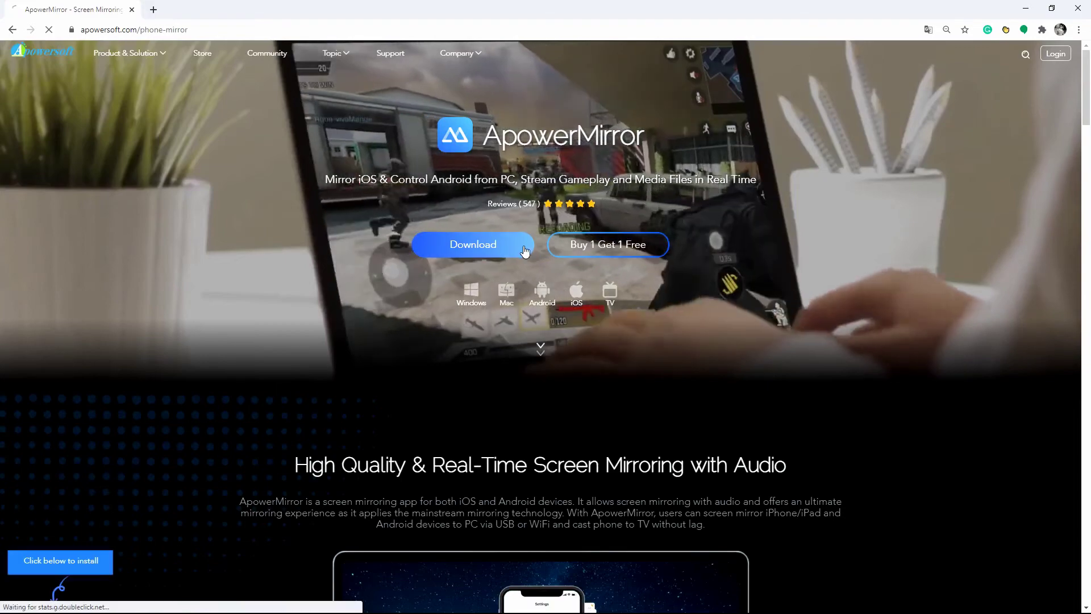
Download apowermirror-setup.exe from apowersoft.com/phone-mirror.
click(526, 251)
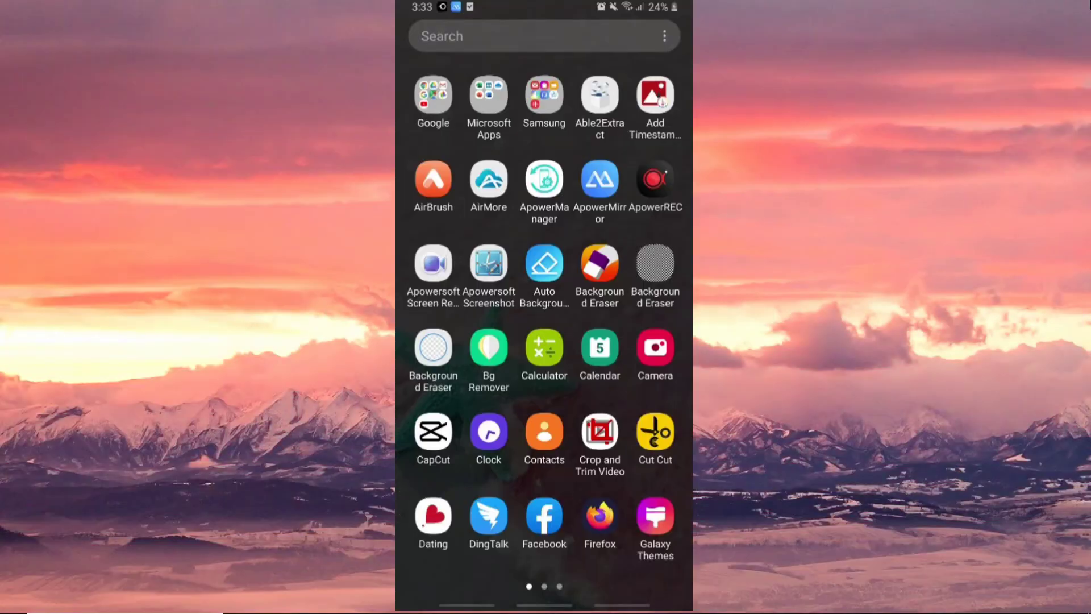
In the ApowerMirror phone app, pick Apowersoft[DESKTOP-5O409H0] under Detect and choose Mirror Phone to PC.
click(599, 179)
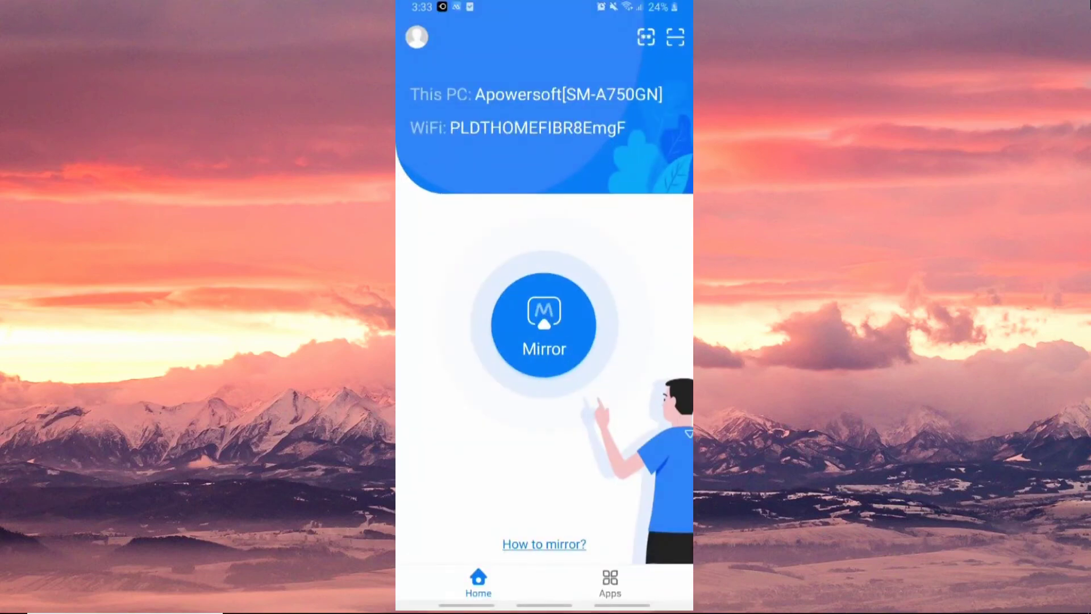
click(545, 324)
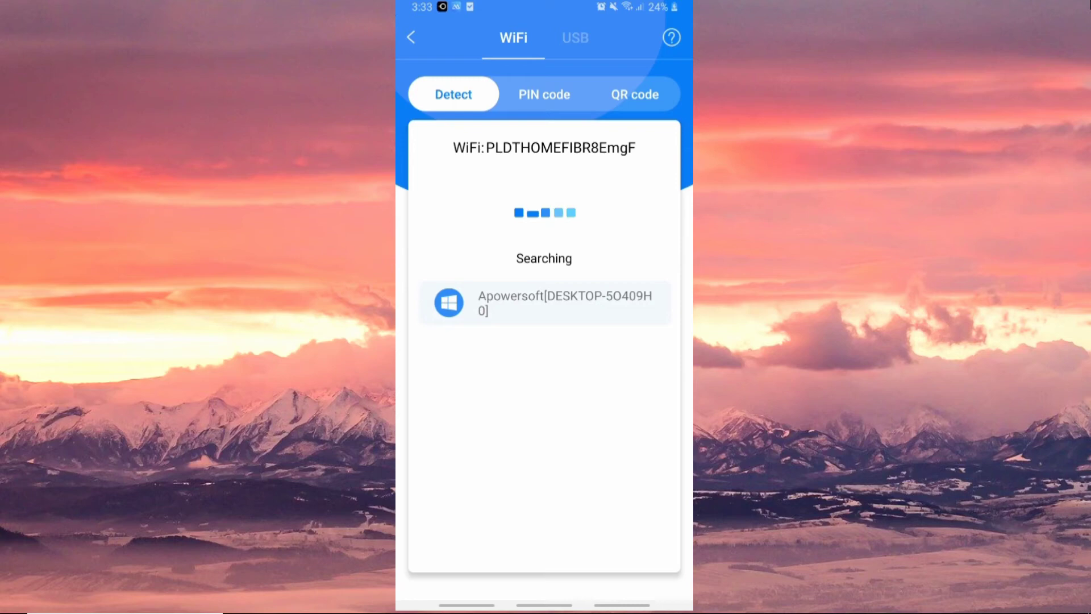
click(544, 303)
click(544, 205)
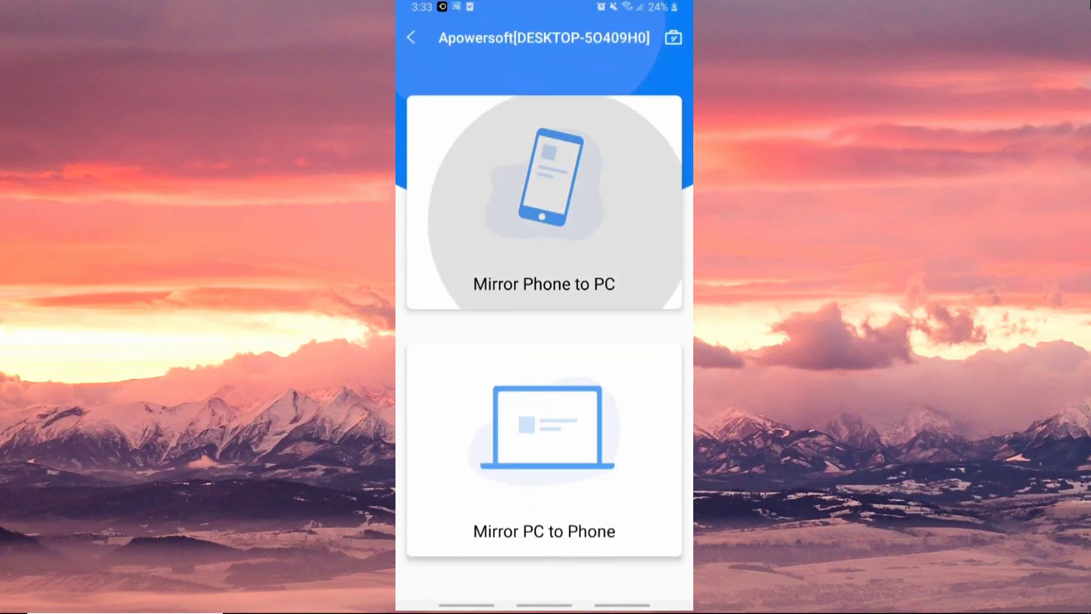